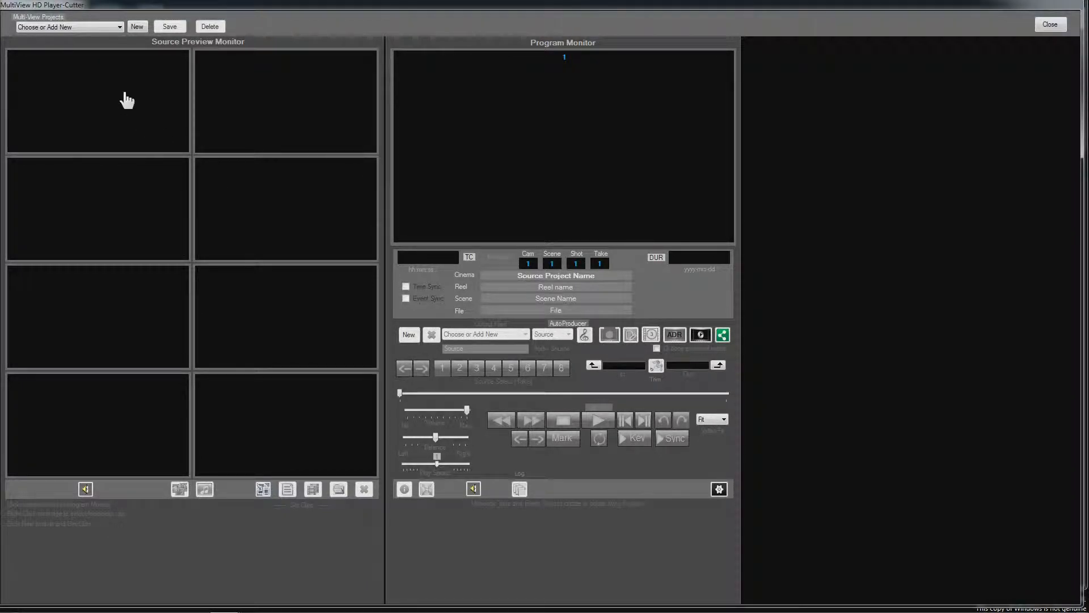
Create a new multi-view project named Multi-view_multicam_shoot and dismiss the tip about adding clips
{"action": "left_click", "coordinate": [137, 27]}
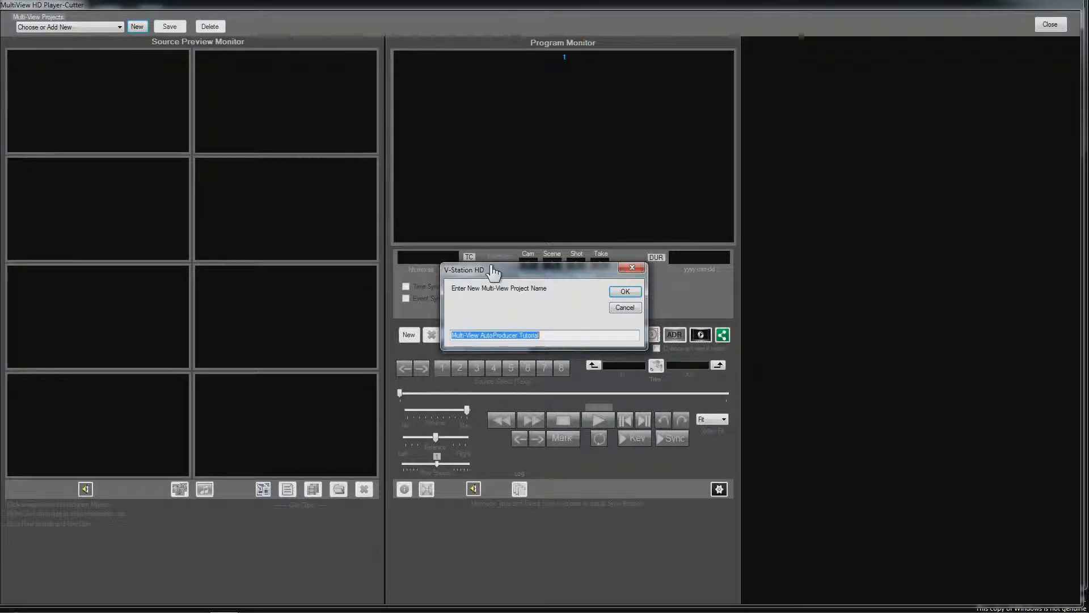
{"action": "left_click_drag", "start_coordinate": [494, 271], "coordinate": [495, 245]}
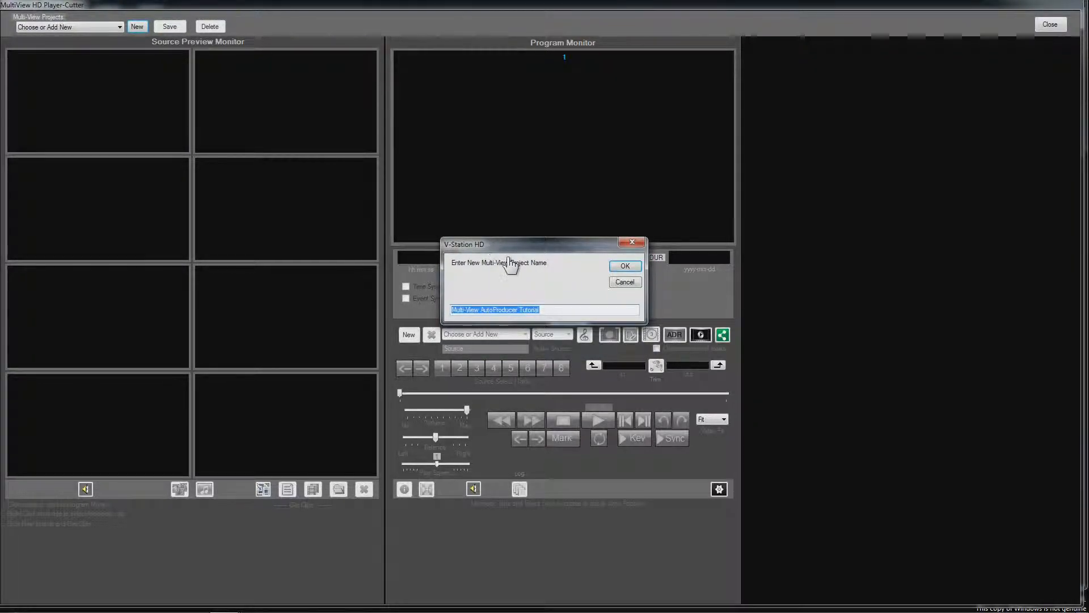
{"action": "left_click", "coordinate": [549, 311]}
{"action": "left_click_drag", "start_coordinate": [548, 311], "coordinate": [470, 307]}
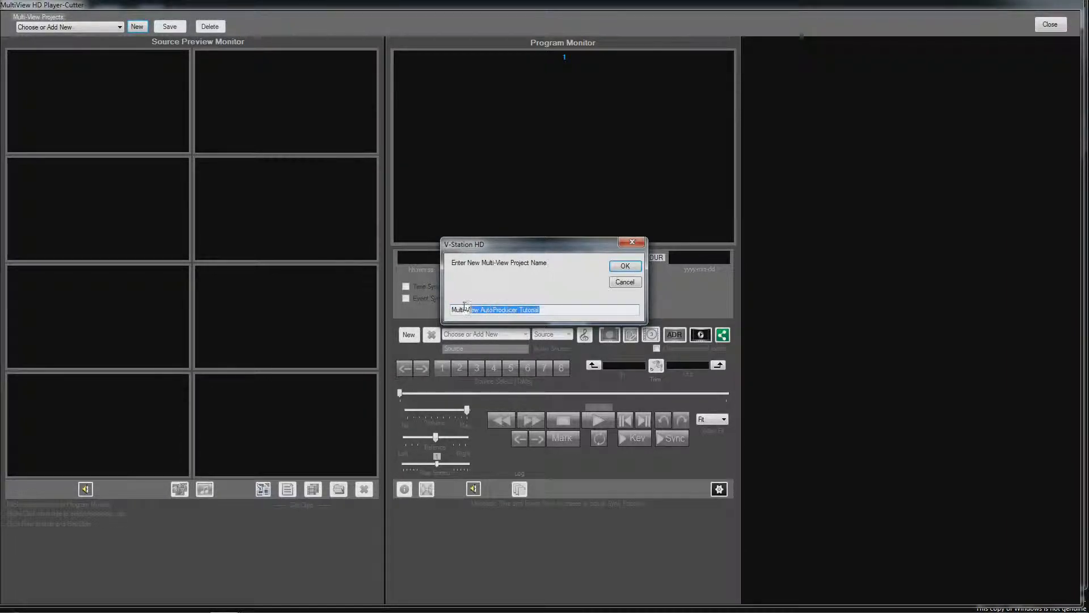
{"action": "type", "text": "Multi-view_"}
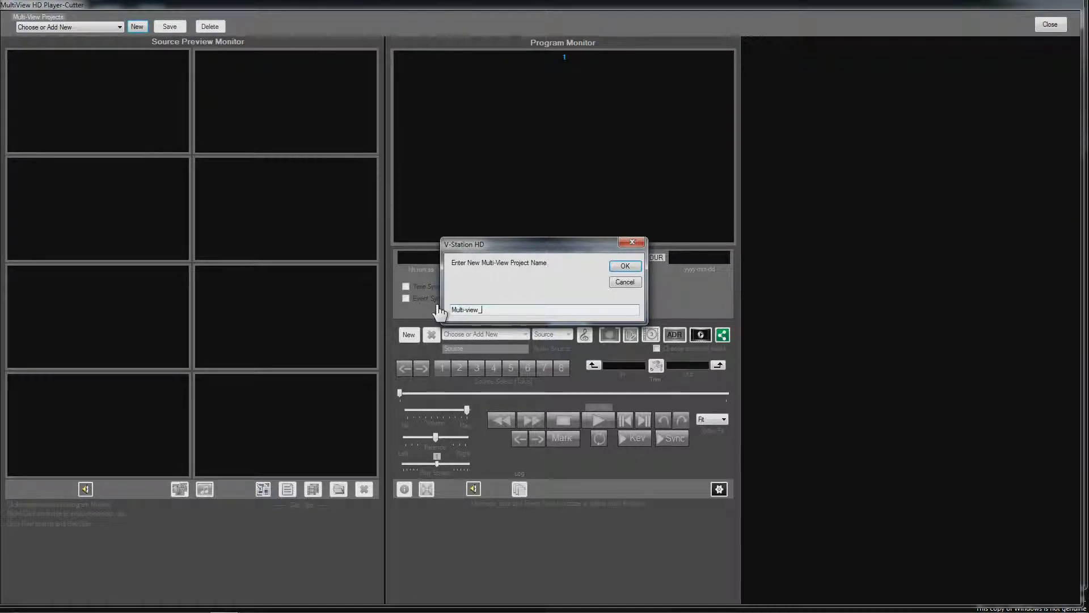
{"action": "type", "text": "mlulticam_shoot"}
{"action": "key", "text": "Return"}
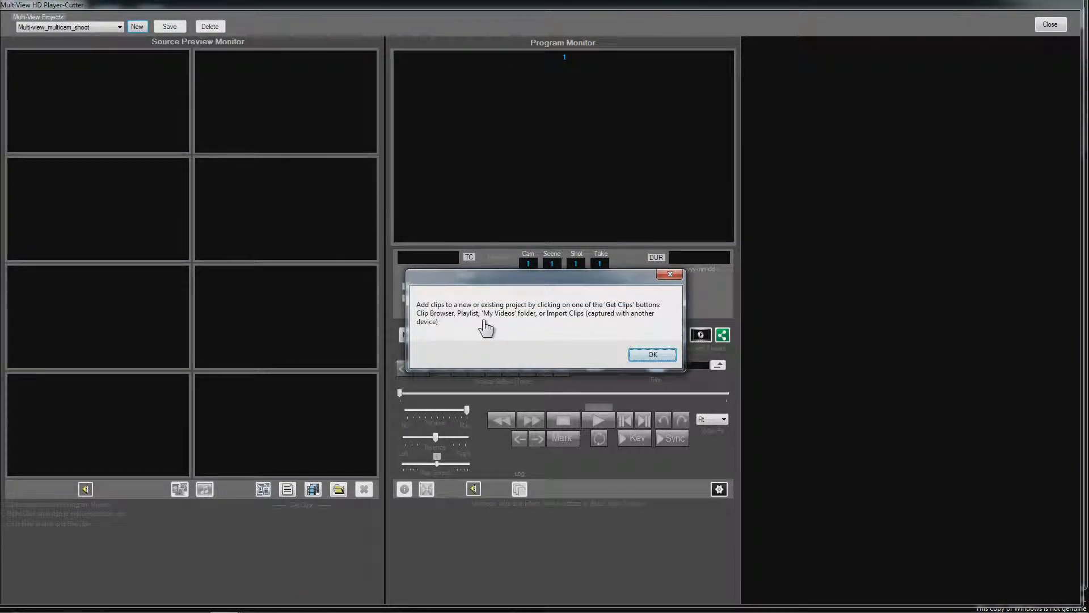
{"action": "left_click_drag", "start_coordinate": [498, 279], "coordinate": [496, 251]}
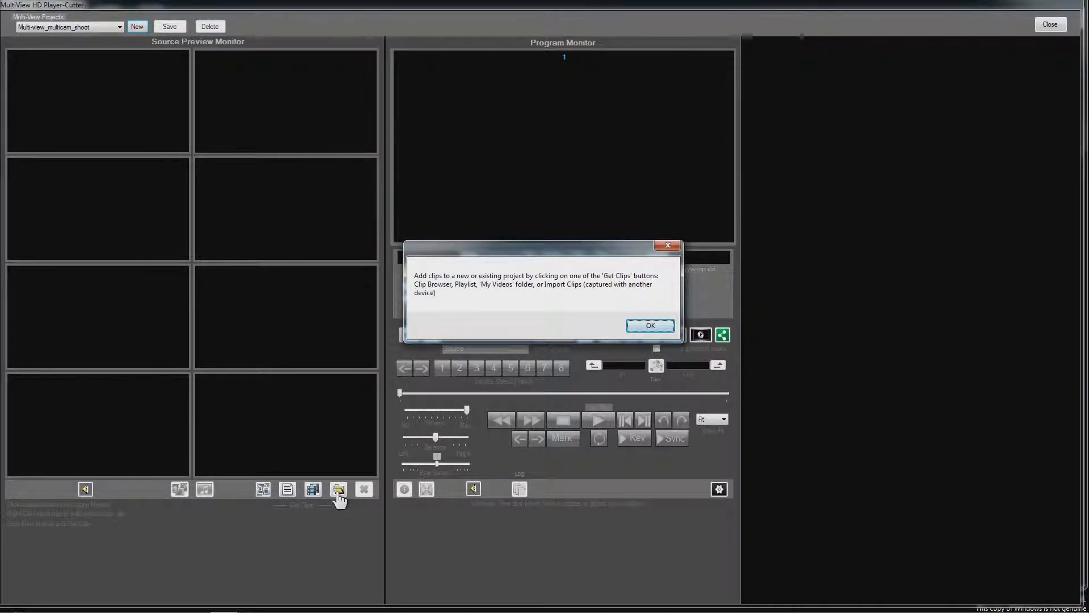
{"action": "left_click", "coordinate": [652, 327]}
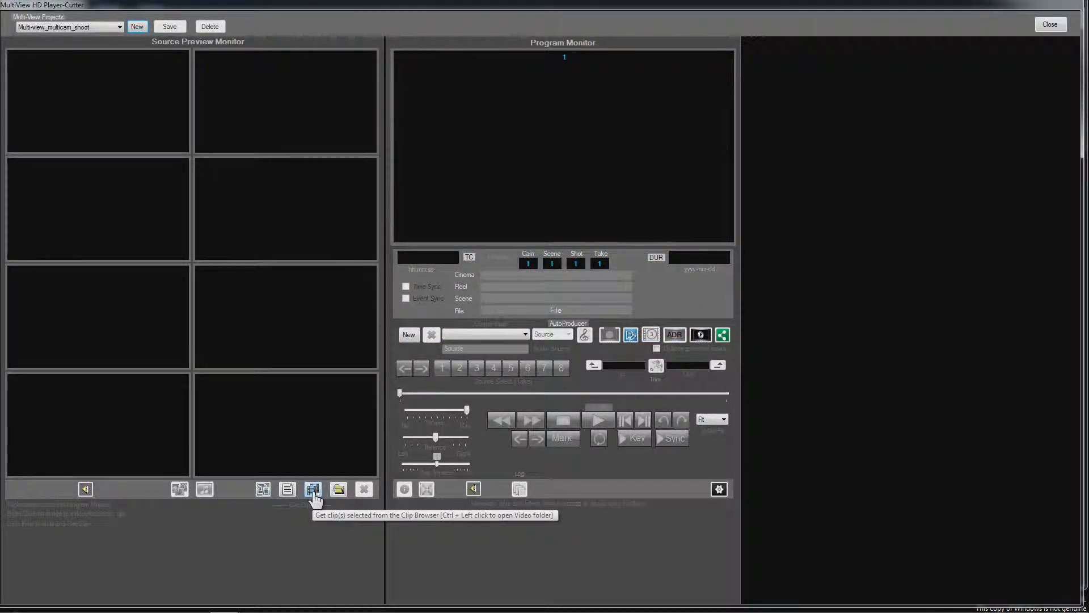
Open the Clip Browser and filter the clips to the NAB DEMO 1 cinema and its first individual reel
{"action": "left_click", "coordinate": [313, 492]}
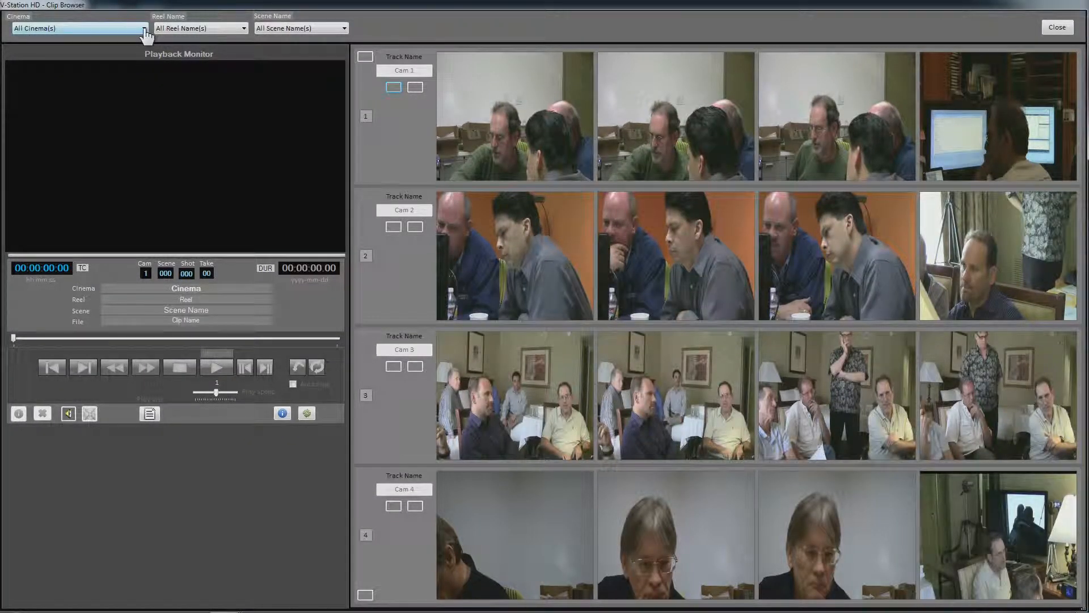
{"action": "left_click", "coordinate": [146, 28]}
{"action": "left_click_drag", "start_coordinate": [145, 92], "coordinate": [147, 191]}
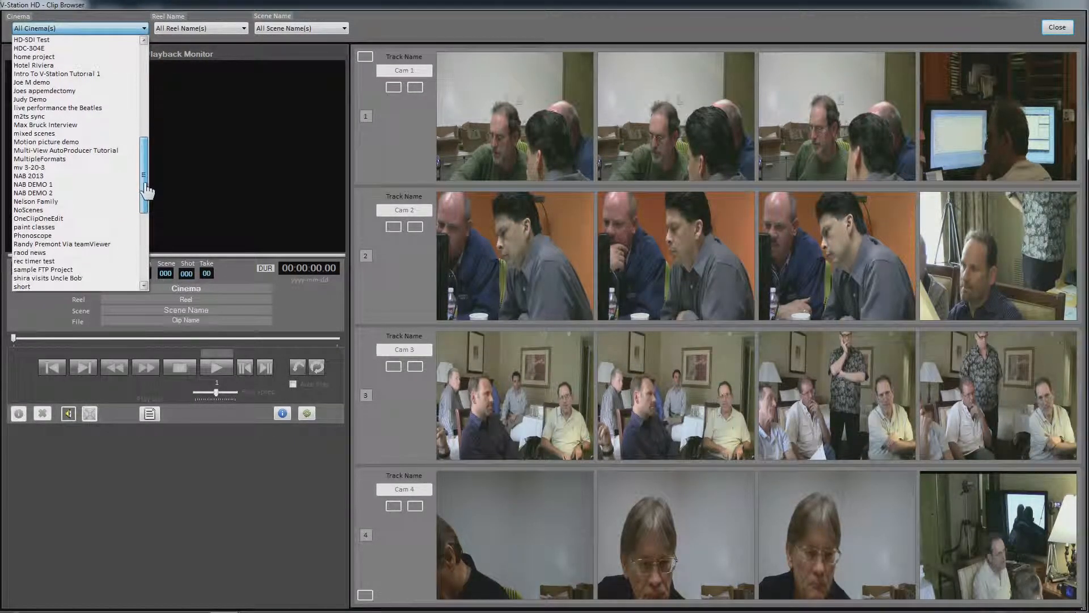
{"action": "left_click", "coordinate": [37, 184]}
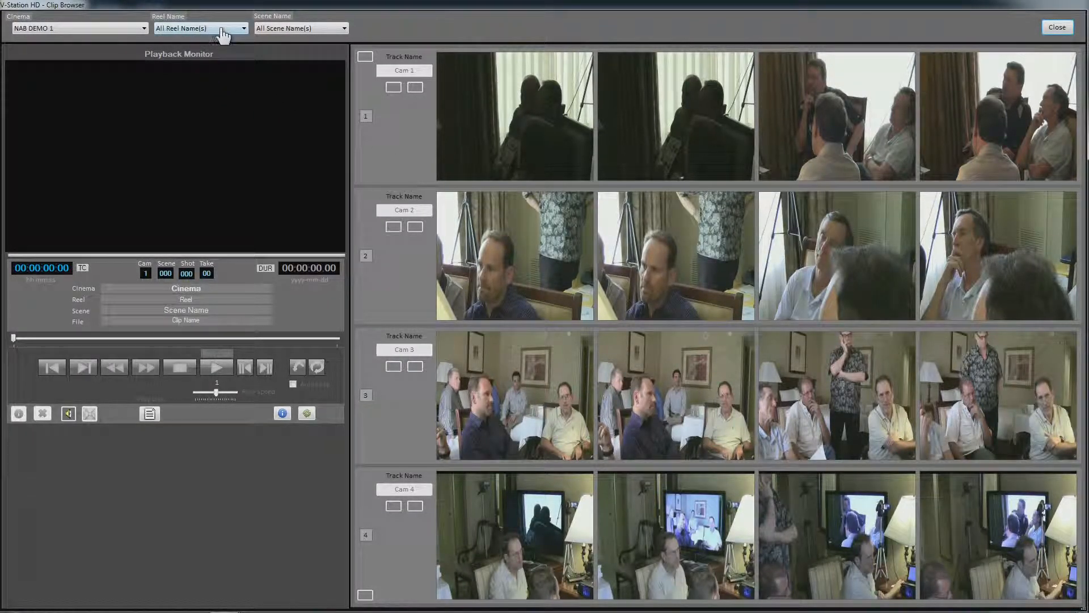
{"action": "left_click", "coordinate": [245, 30]}
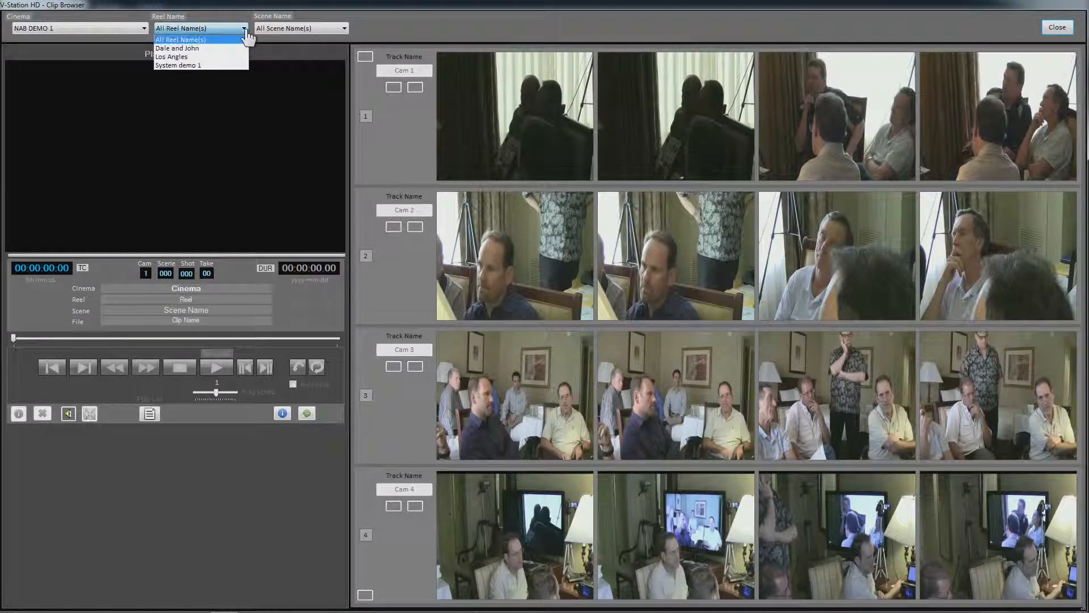
{"action": "left_click", "coordinate": [211, 49]}
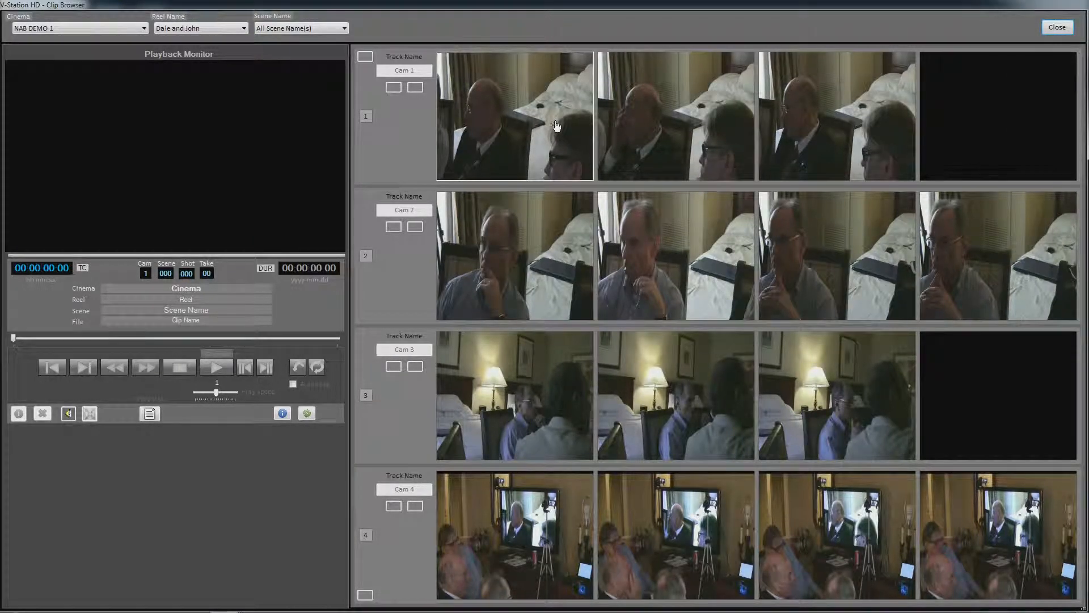
Display the clip details, select the 001-003#2 clips of Cam 1 through Cam 4, and close the Clip Browser
{"action": "left_click", "coordinate": [283, 413]}
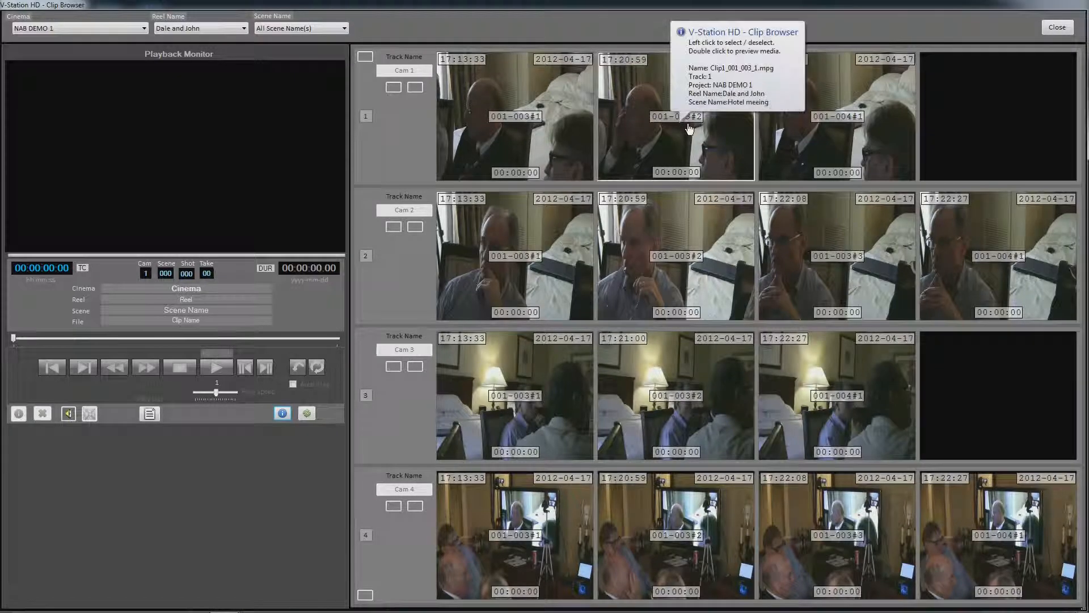
{"action": "mouse_move", "coordinate": [823, 153]}
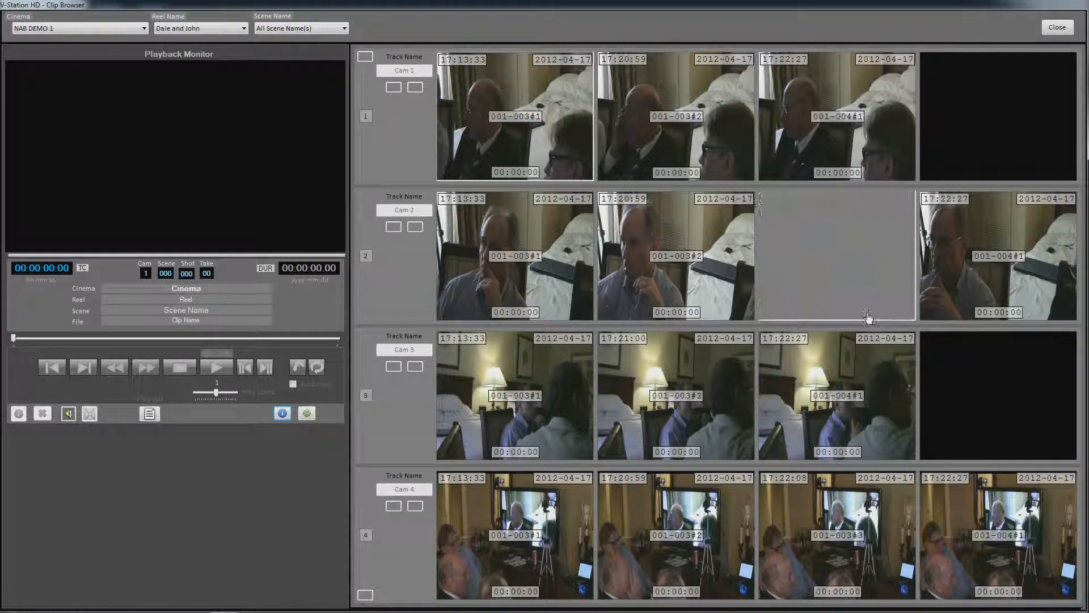
{"action": "left_click", "coordinate": [676, 146]}
{"action": "left_click", "coordinate": [632, 290]}
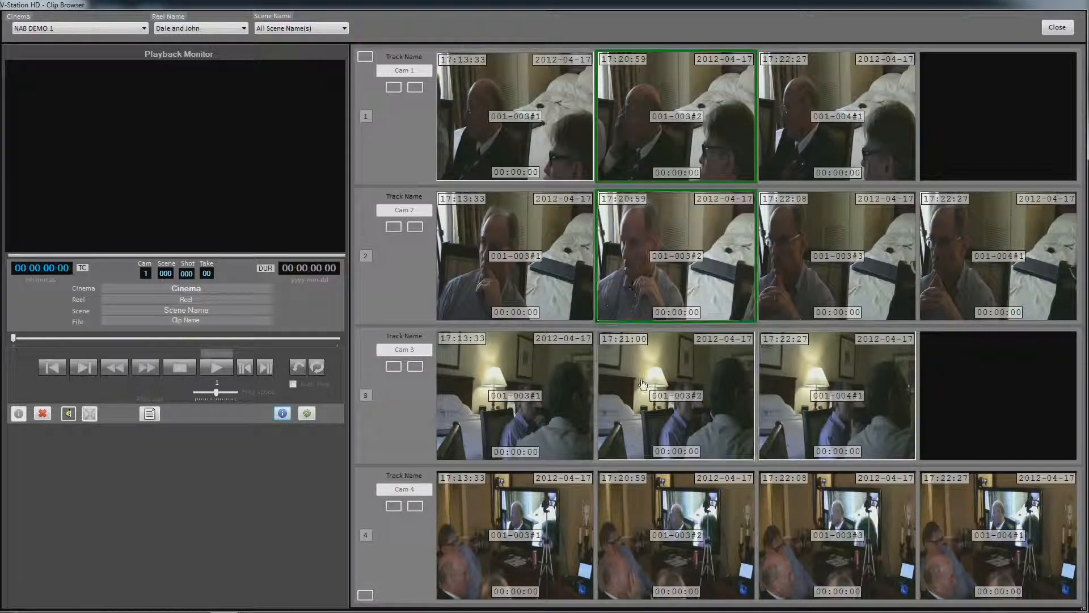
{"action": "left_click", "coordinate": [643, 385]}
{"action": "left_click", "coordinate": [630, 566]}
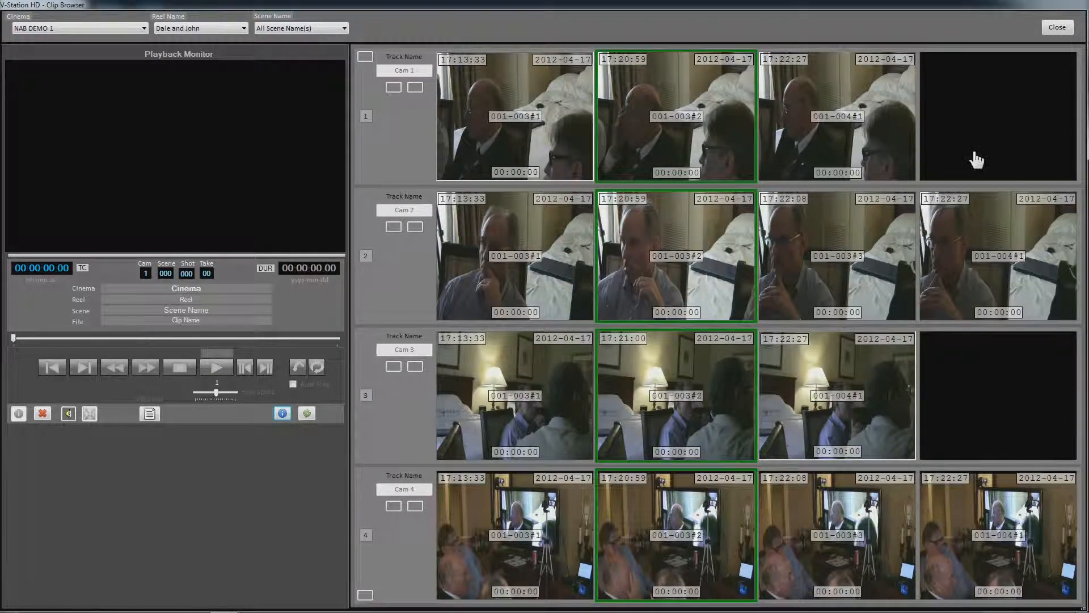
{"action": "left_click", "coordinate": [1057, 27]}
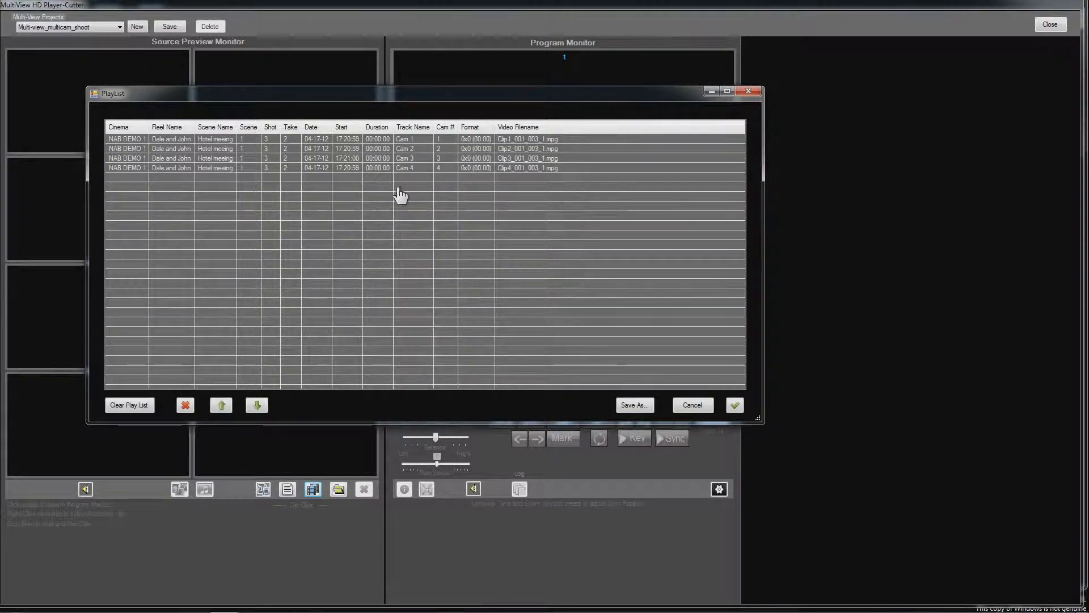
Select all four camera clips in the playlist and load them into the source preview monitors
{"action": "left_click", "coordinate": [311, 139]}
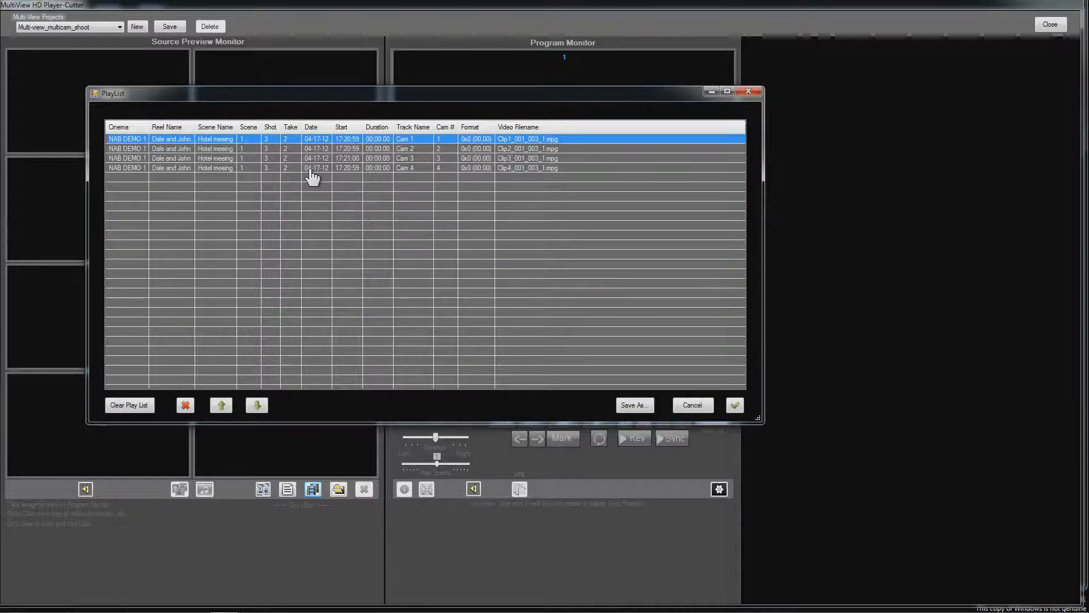
{"action": "left_click", "coordinate": [312, 168], "text": "shift"}
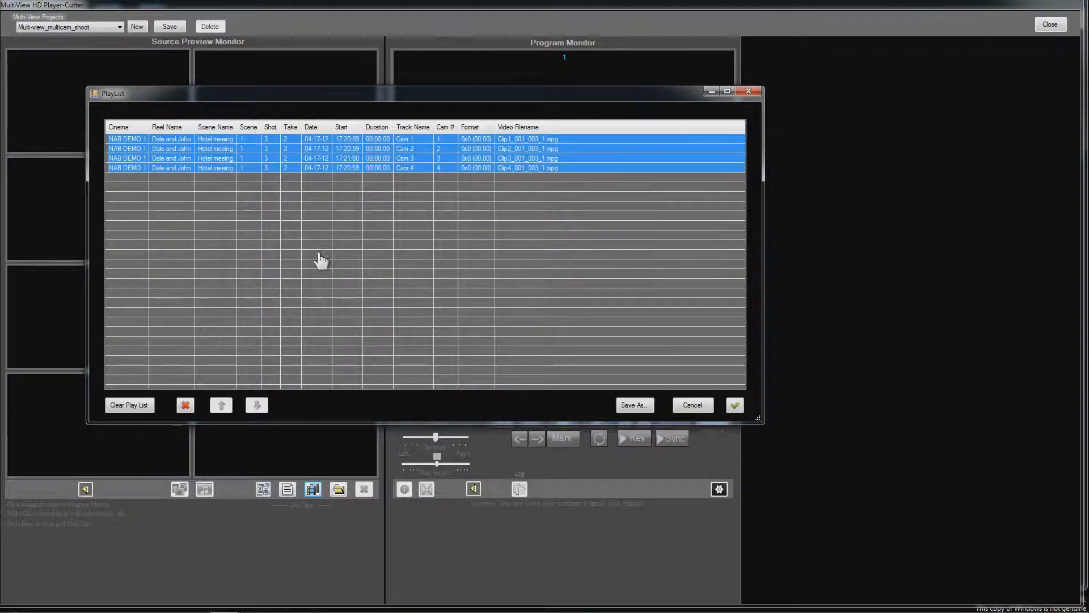
{"action": "left_click", "coordinate": [735, 406]}
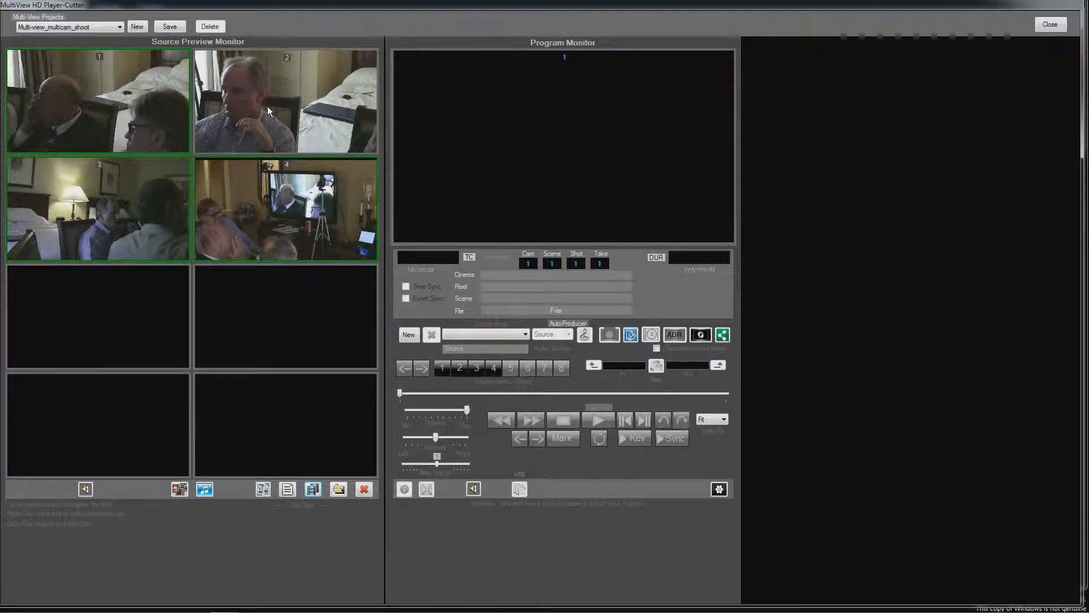
{"action": "right_click", "coordinate": [158, 108]}
{"action": "right_click", "coordinate": [223, 97]}
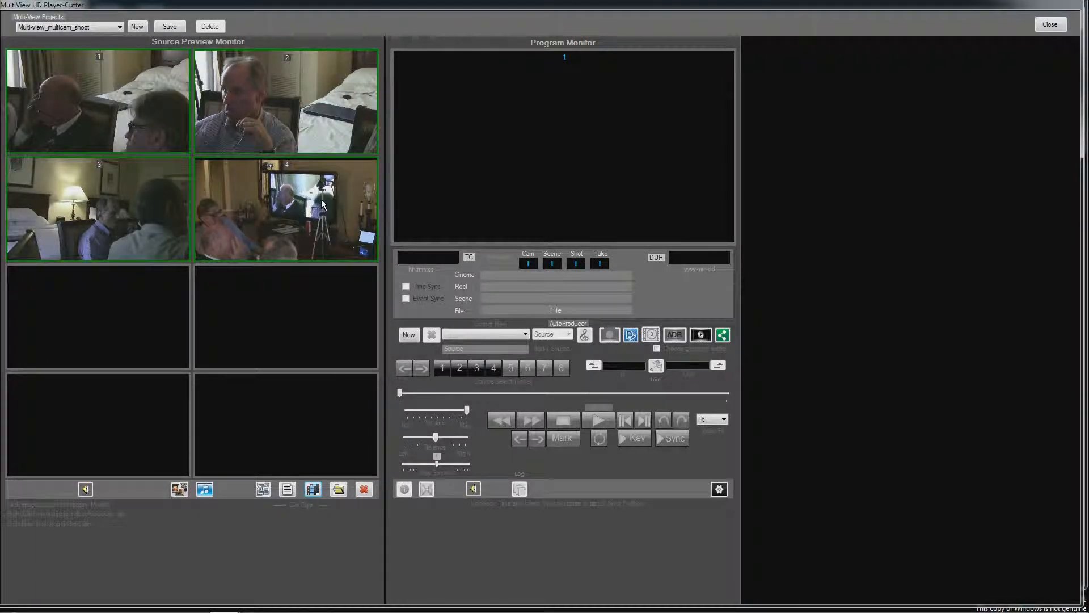
Create a new output reel named Sample Multi-cam Video and dismiss the editing tip
{"action": "left_click", "coordinate": [409, 336]}
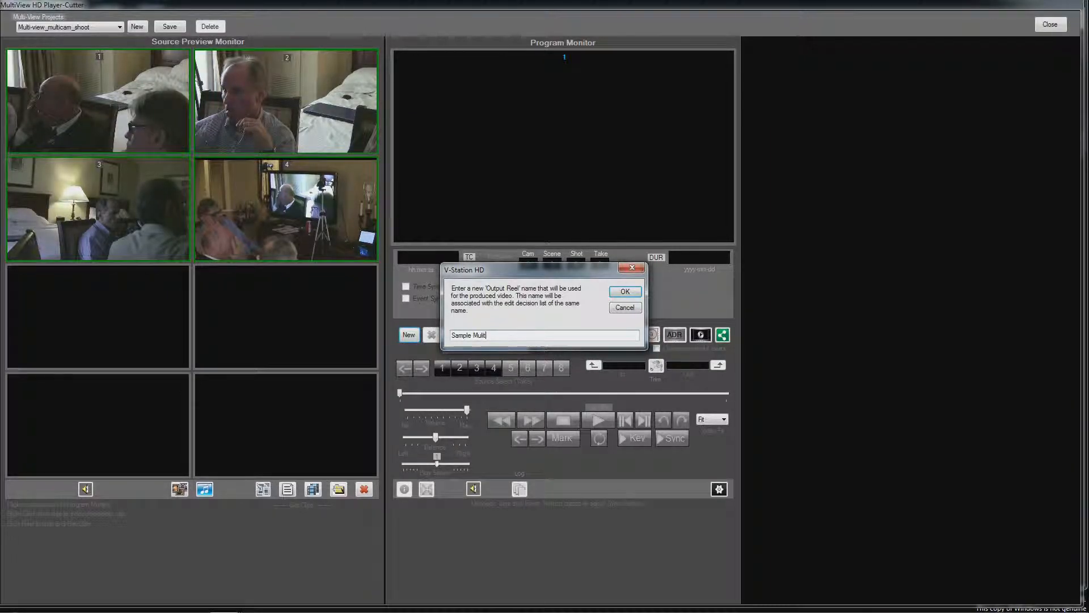
{"action": "type", "text": "eo"}
{"action": "key", "text": "Return"}
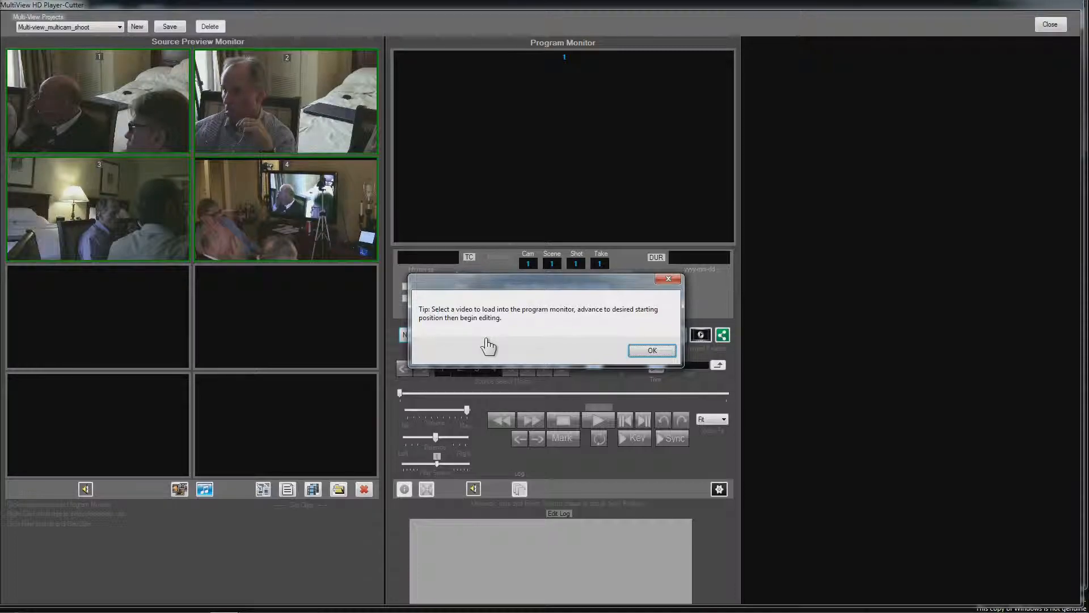
{"action": "left_click", "coordinate": [652, 351]}
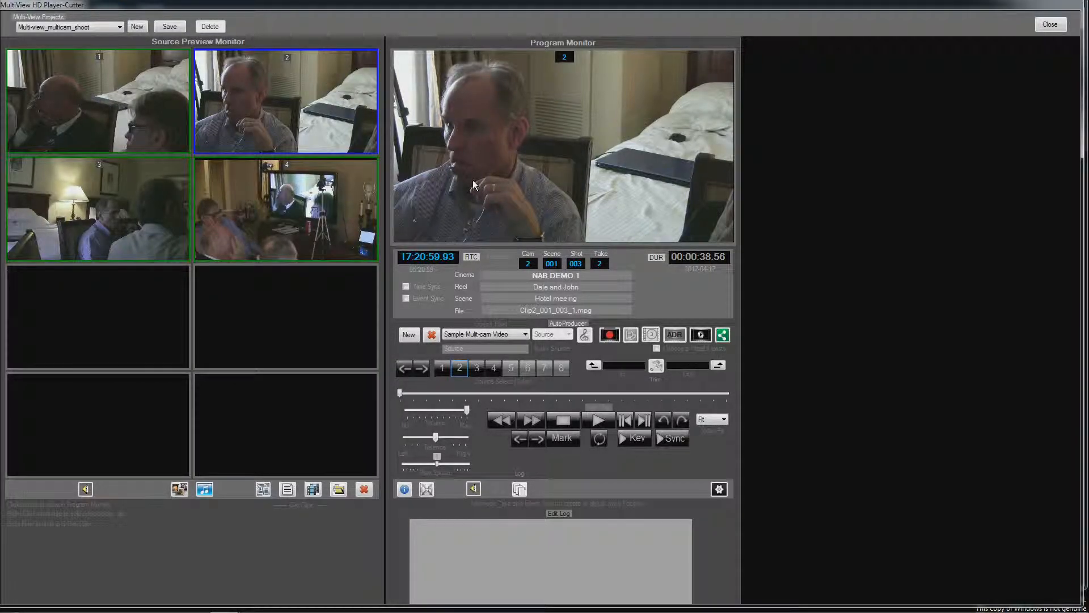
Turn on Time Sync and move the camera 2 clip to a starting position of about 17:21:03.15
{"action": "left_click_drag", "start_coordinate": [400, 393], "coordinate": [455, 400]}
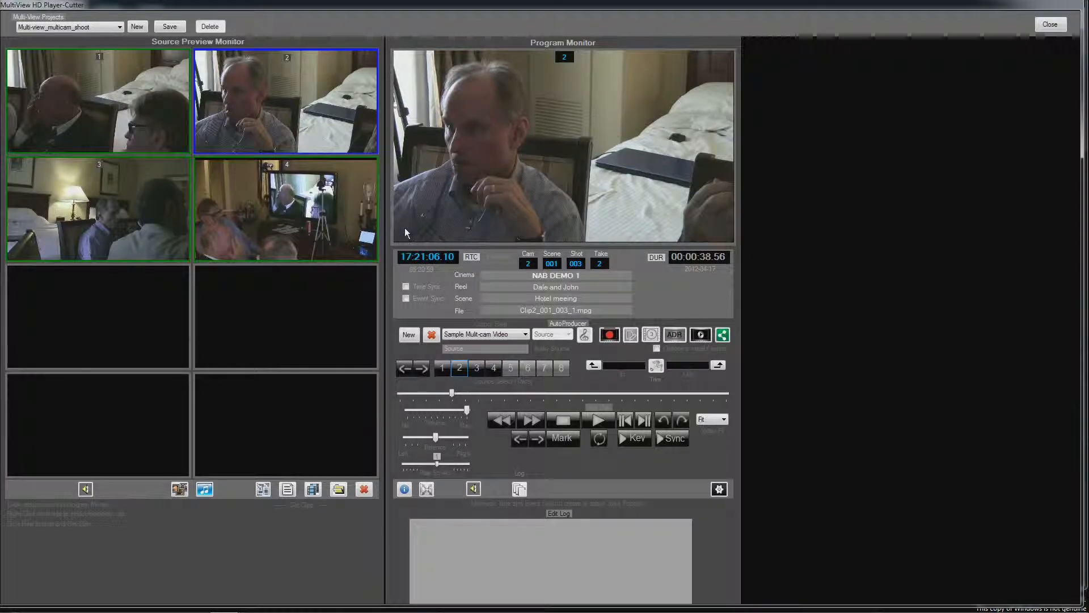
{"action": "left_click", "coordinate": [406, 288]}
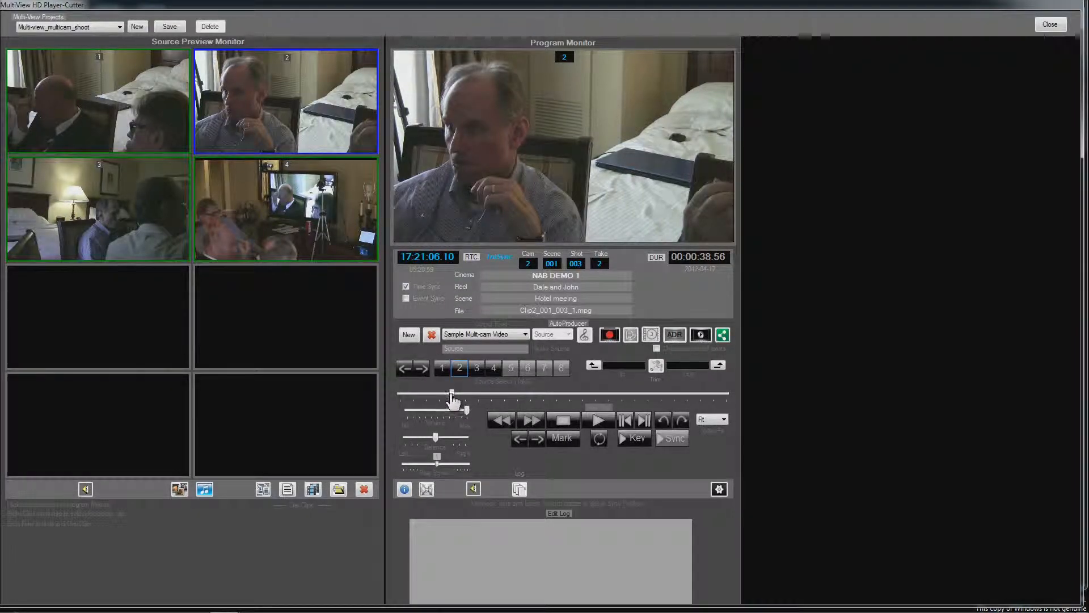
{"action": "left_click_drag", "start_coordinate": [454, 400], "coordinate": [400, 400]}
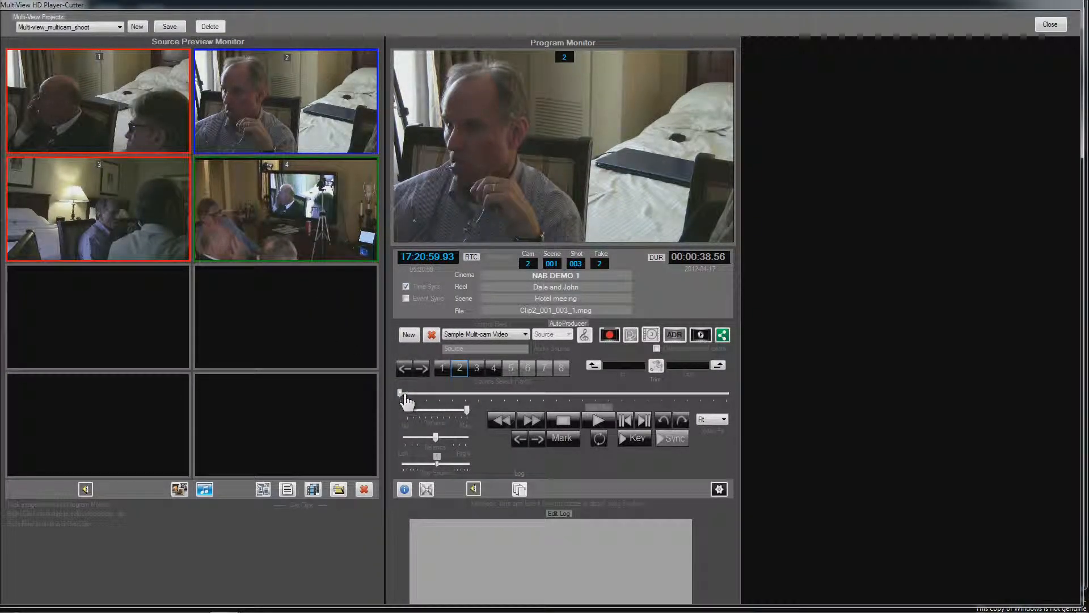
{"action": "left_click_drag", "start_coordinate": [403, 400], "coordinate": [410, 400]}
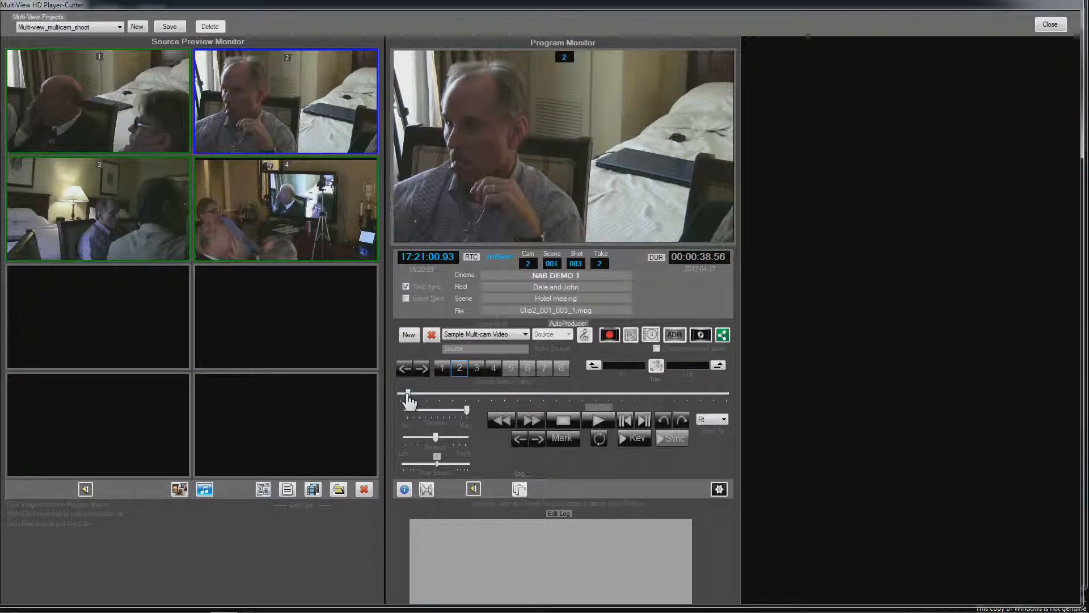
{"action": "left_click_drag", "start_coordinate": [411, 401], "coordinate": [430, 402]}
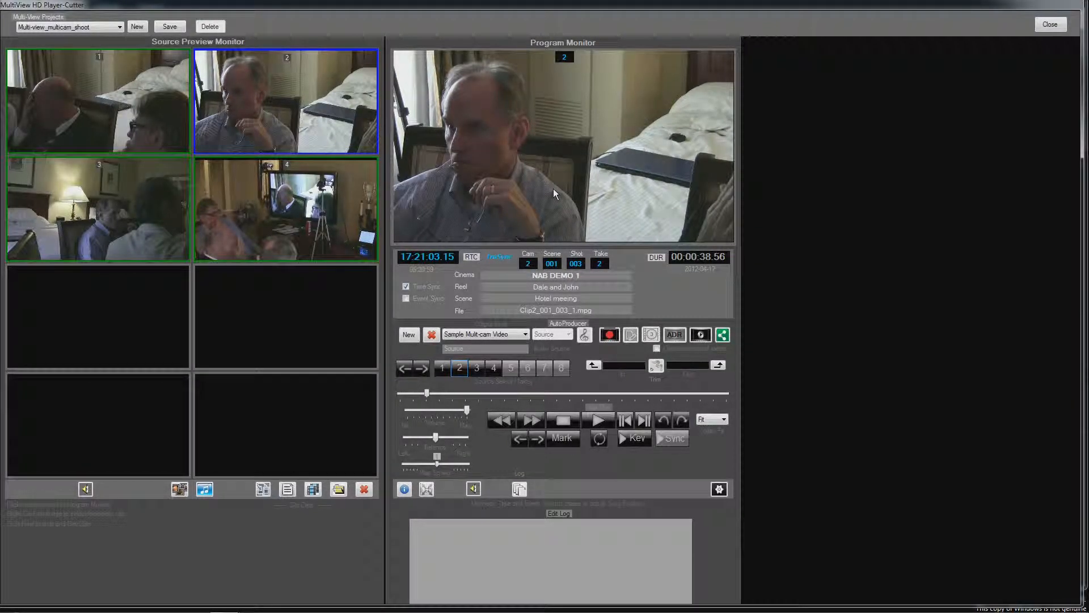
Start edit recording on camera 2, cut to camera 1 at about 17:21:11.55 during playback, and continue playing
{"action": "left_click", "coordinate": [610, 336]}
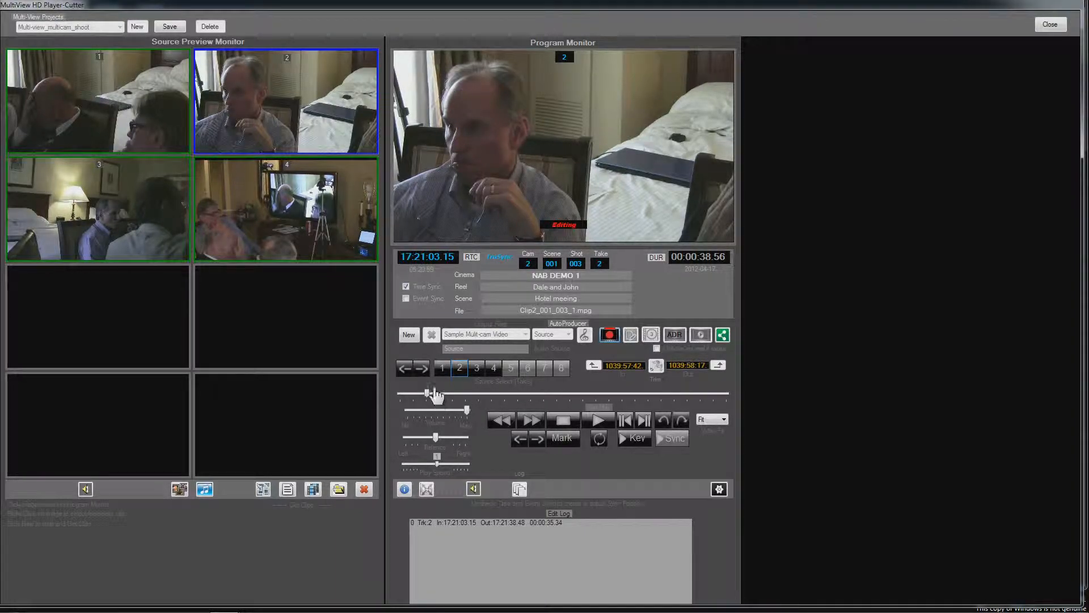
{"action": "left_click", "coordinate": [598, 422]}
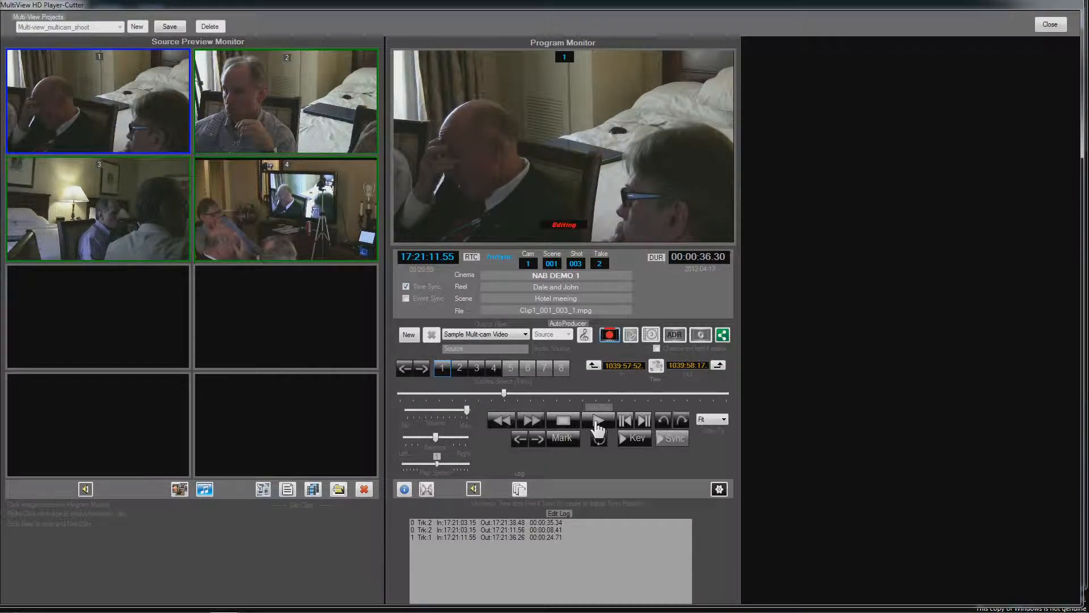
{"action": "left_click", "coordinate": [598, 423]}
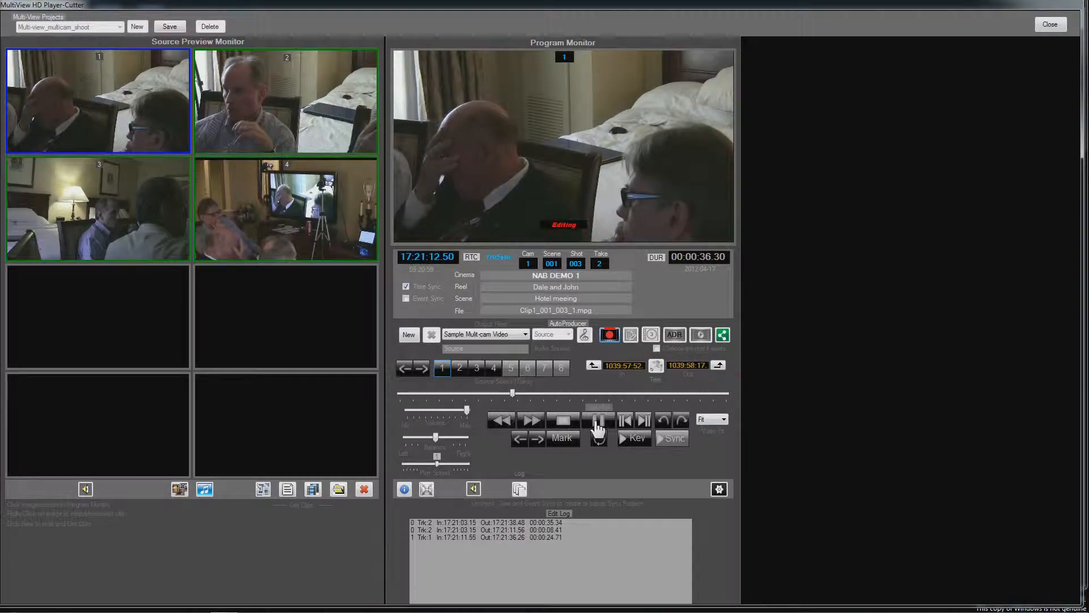